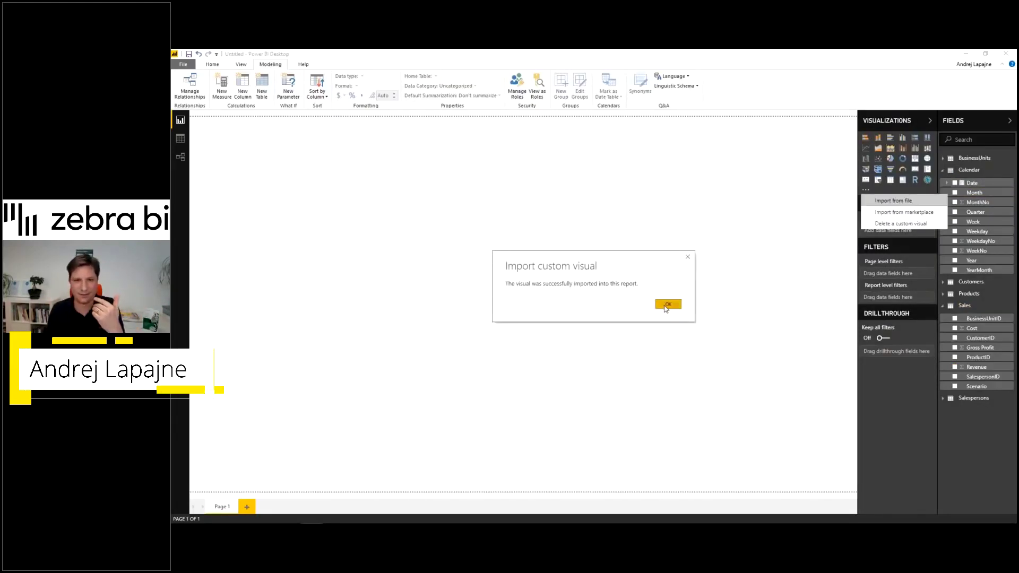
- Dismiss the Zebra BI import confirmation and bring up the Revenue field's context menu
left_click(667, 305)
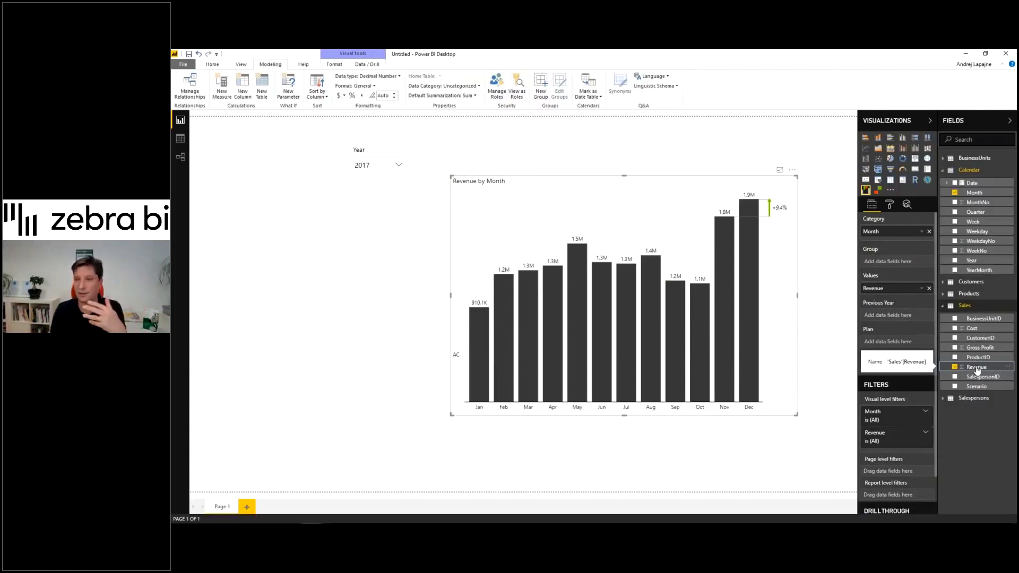
right_click(977, 370)
- Create a Sales measure with the formula Revenue AC = SUM(Sales[Revenue])
left_click(978, 222)
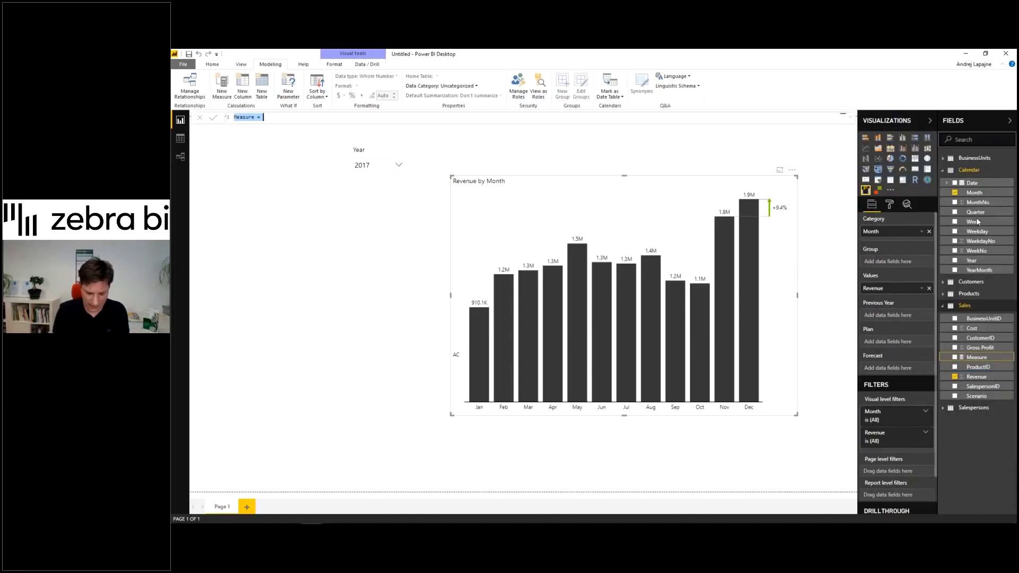
type("Revenue")
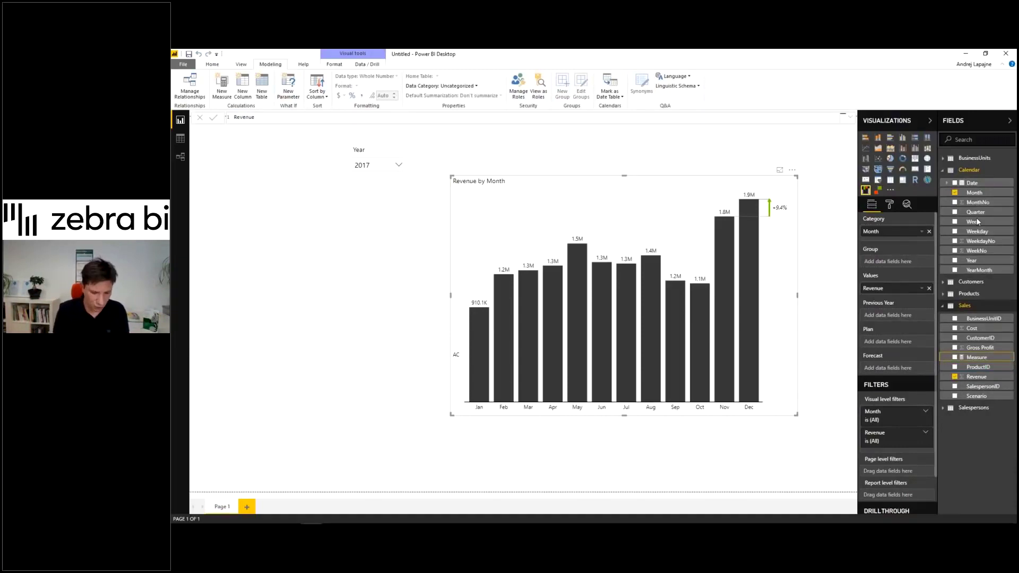
type(" AC")
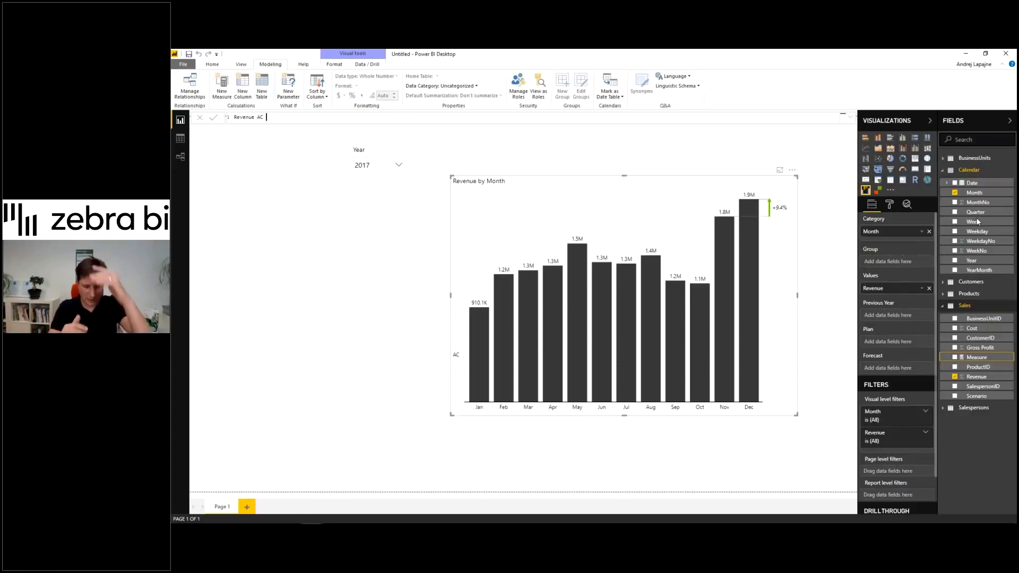
type(" = ")
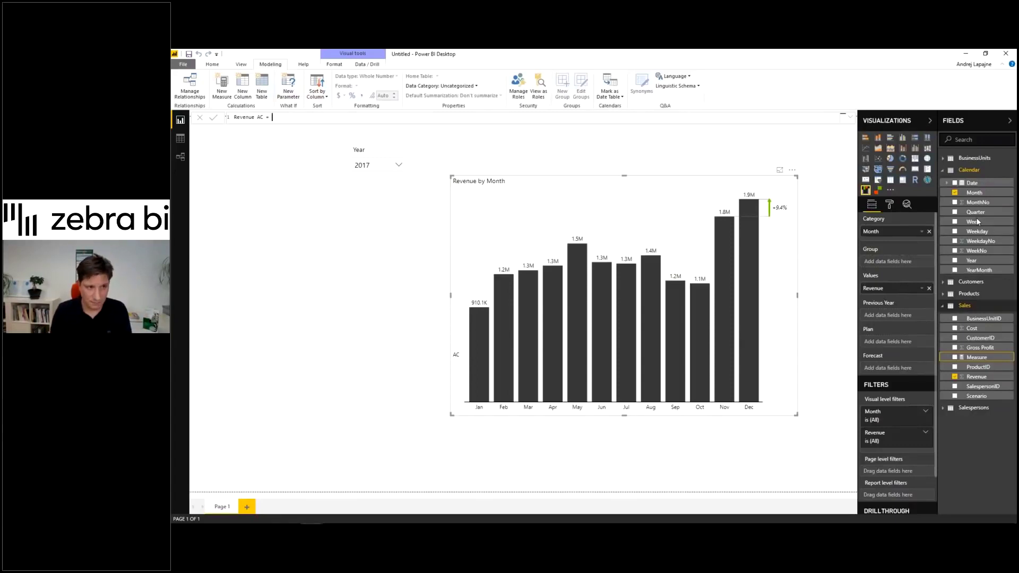
type("SUM(")
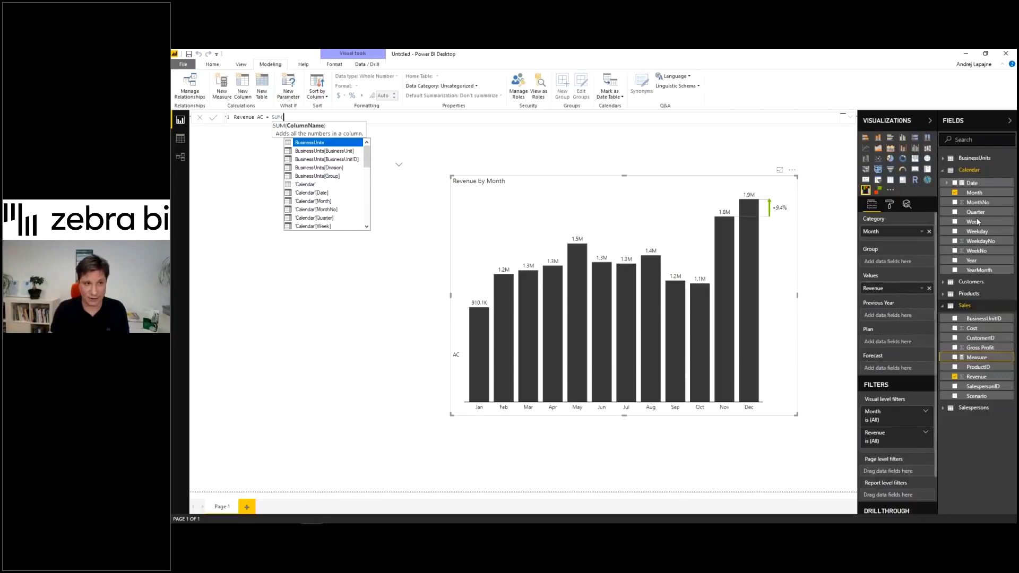
type("reve")
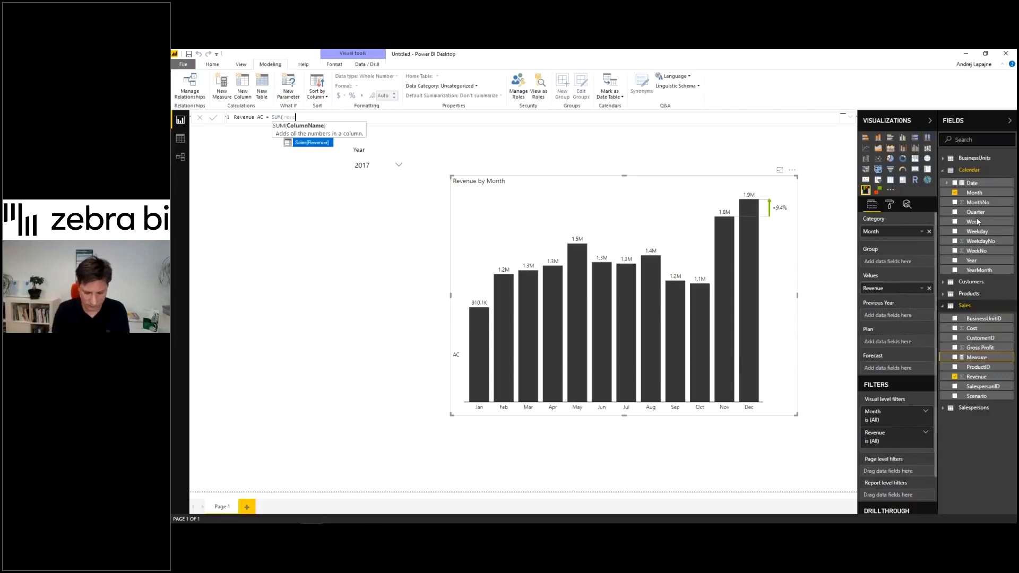
type("nu")
key("Tab")
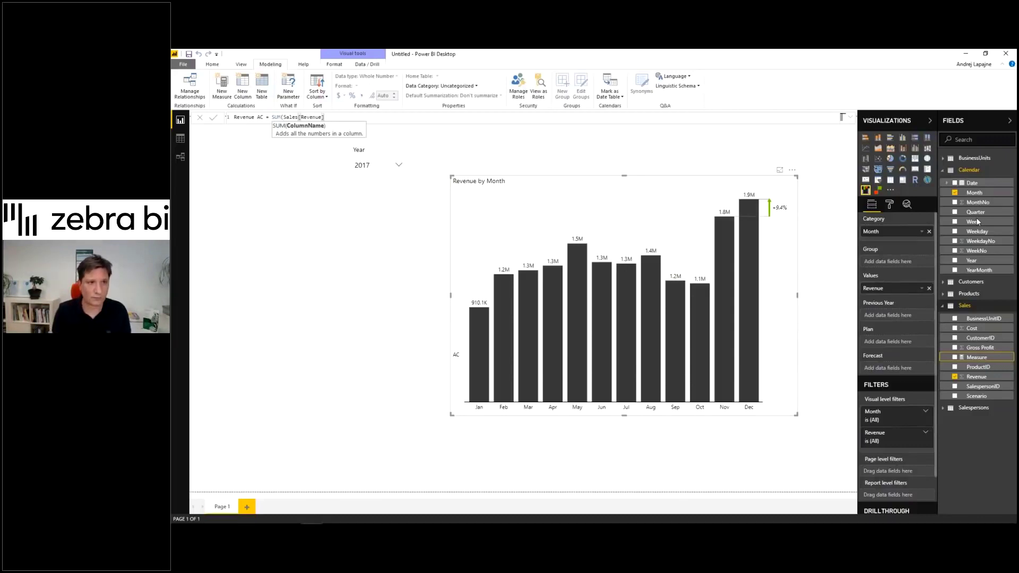
type(")")
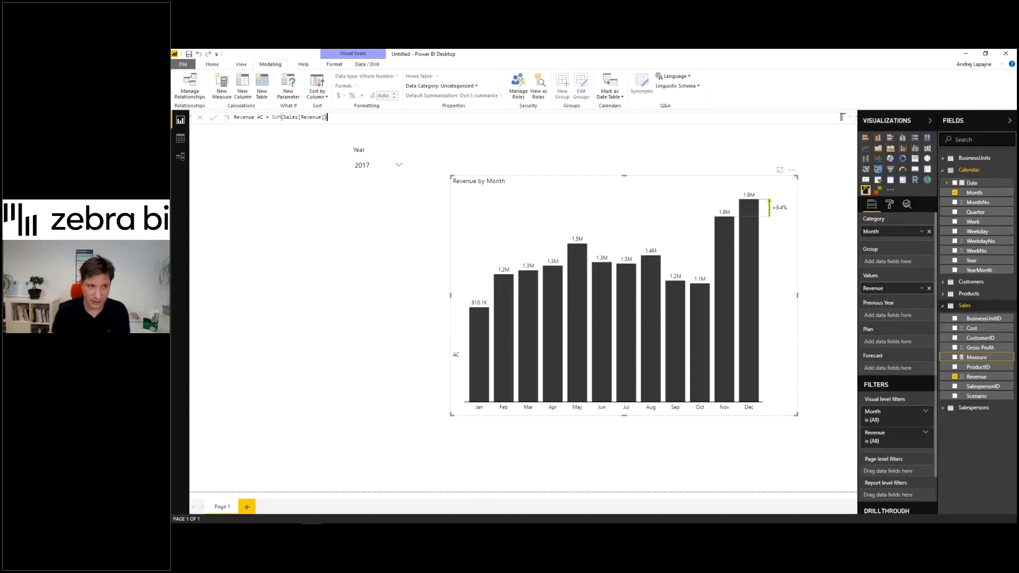
scroll(313, 120, "up", 5)
- Wrap the SUM(Sales[Revenue]) expression in CALCULATE
left_click(312, 121)
type("C")
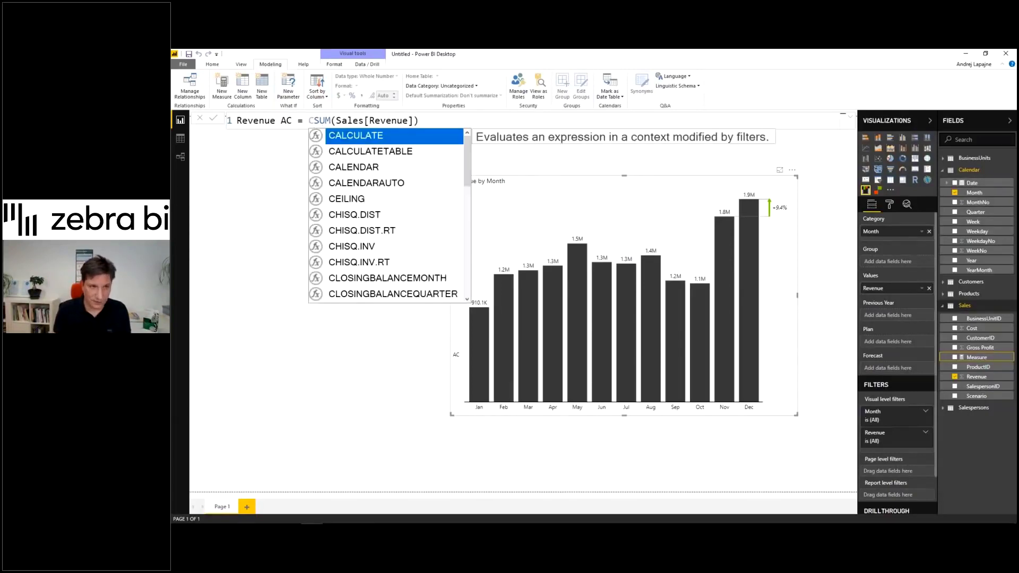
type("A")
key("Tab")
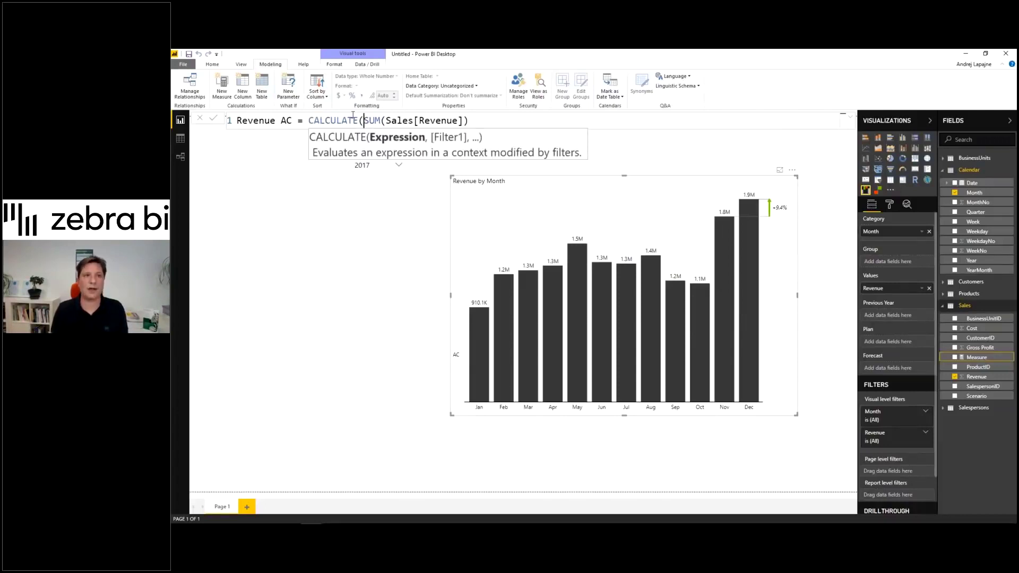
- Add FILTER(Sales, Sales[Scenario]="AC") as the CALCULATE filter and commit Revenue AC
left_click(469, 121)
type(")")
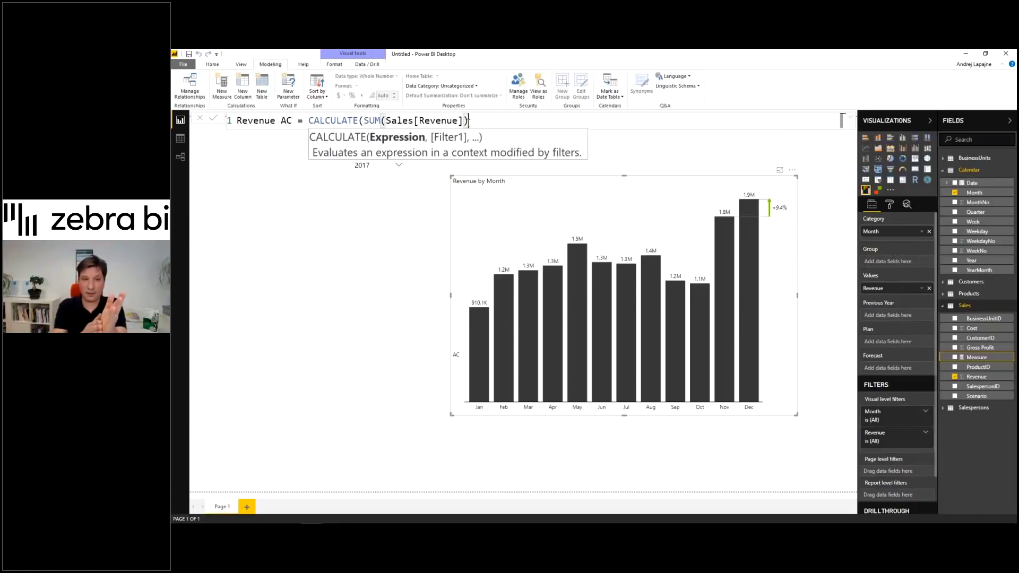
type(", ")
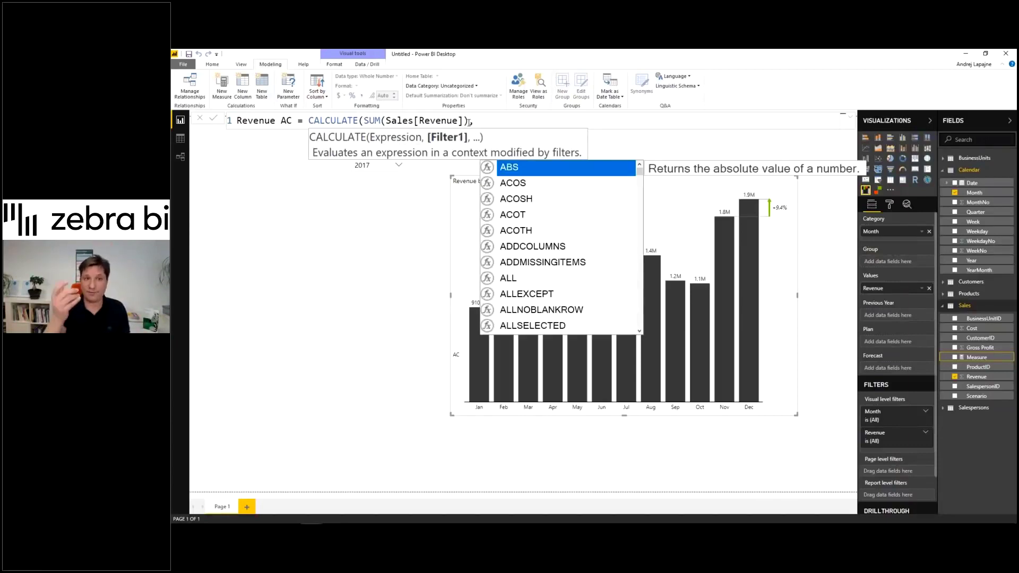
type("FILTER")
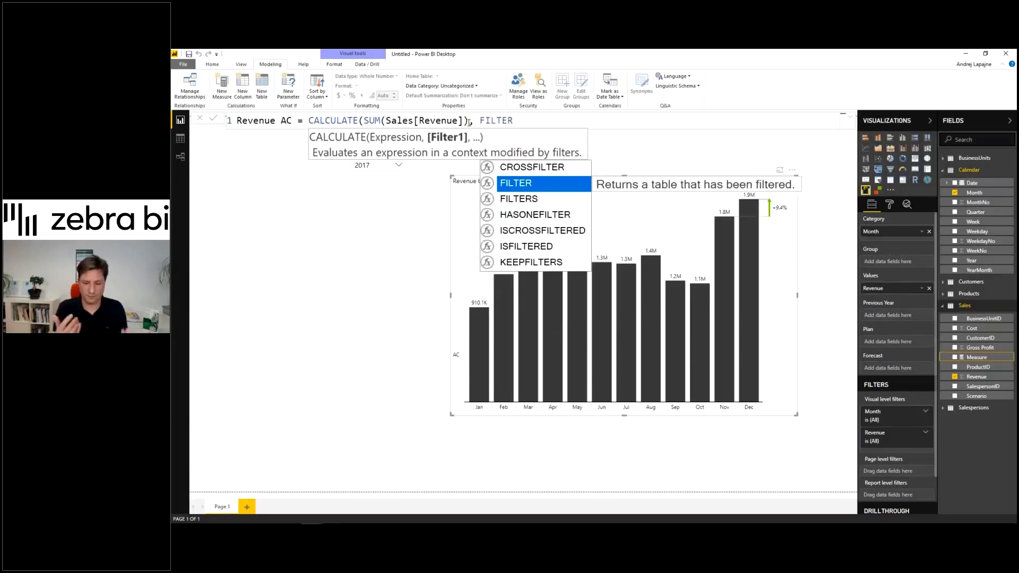
type("(")
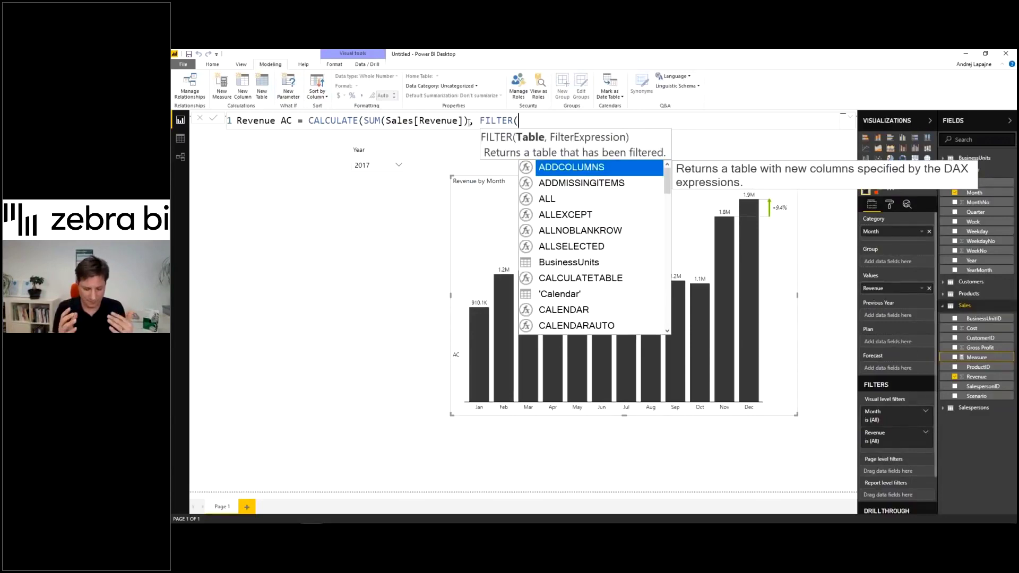
type("Sales")
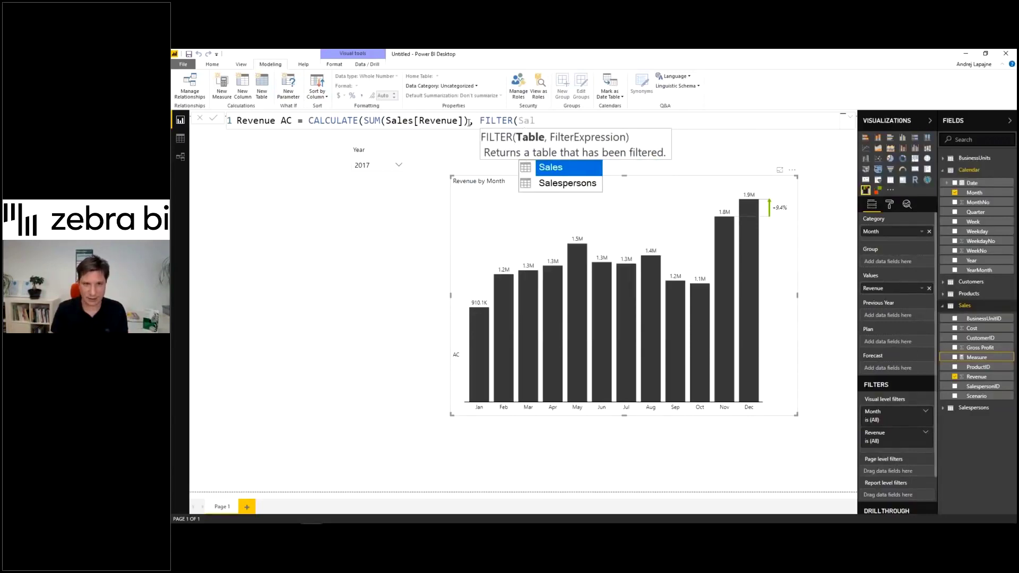
key("Tab")
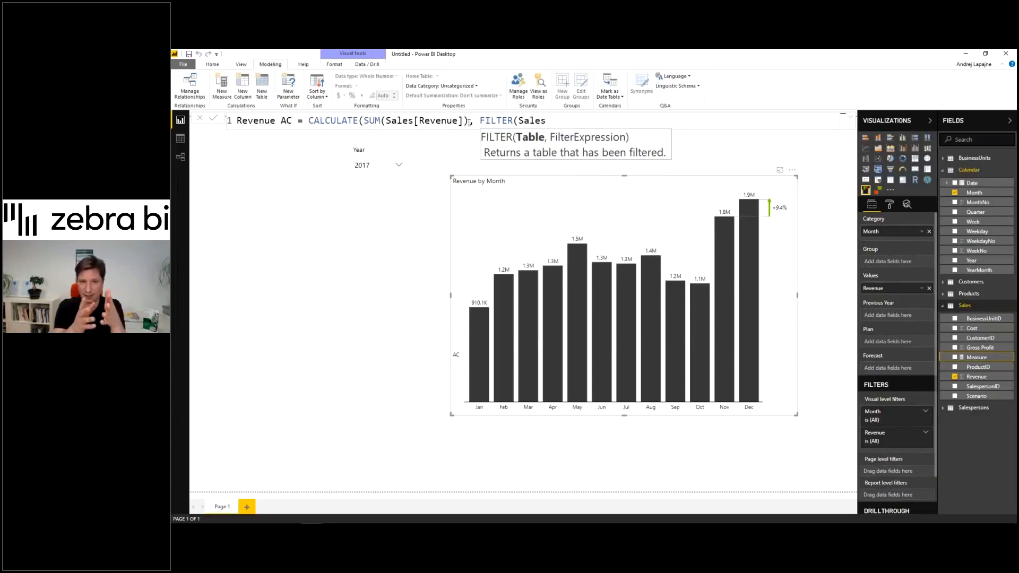
type(",")
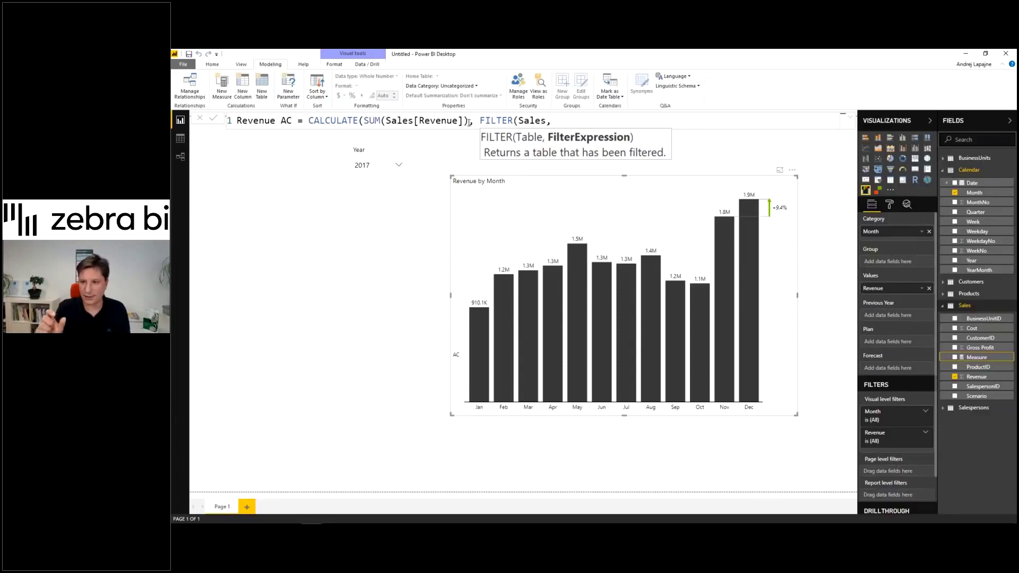
type("S")
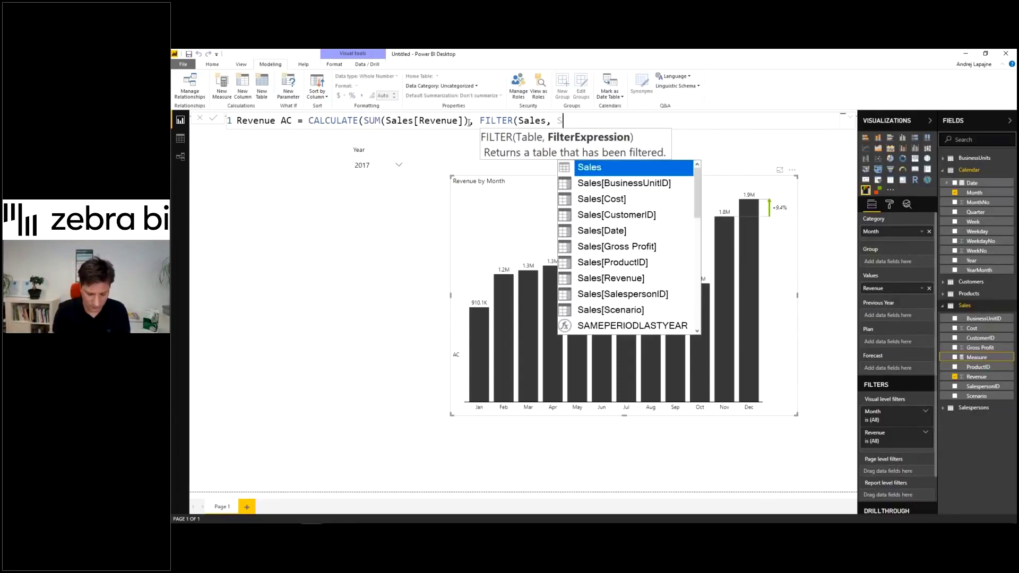
type("cenario")
key("Tab")
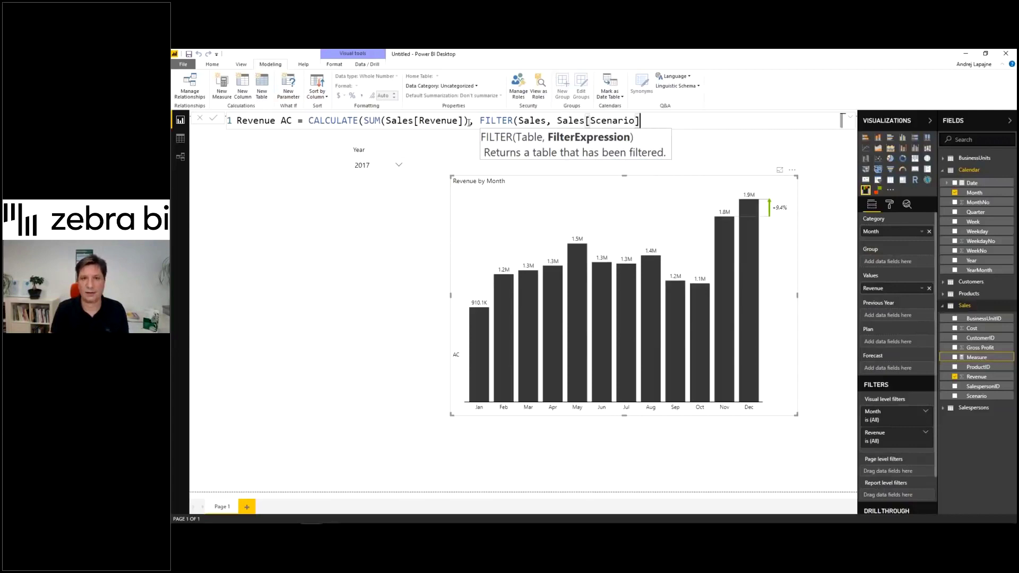
type("=\"")
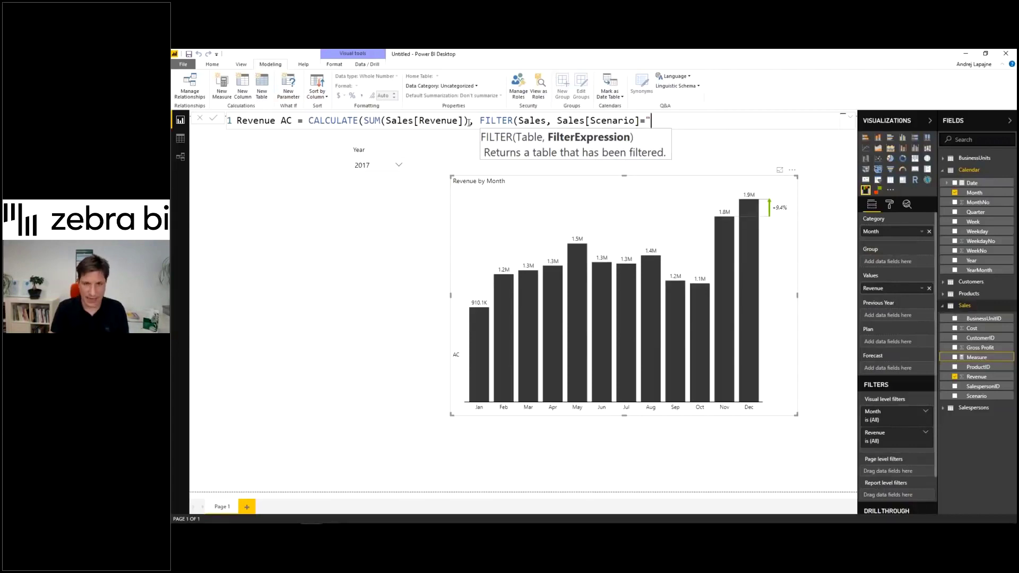
type("AC\"")
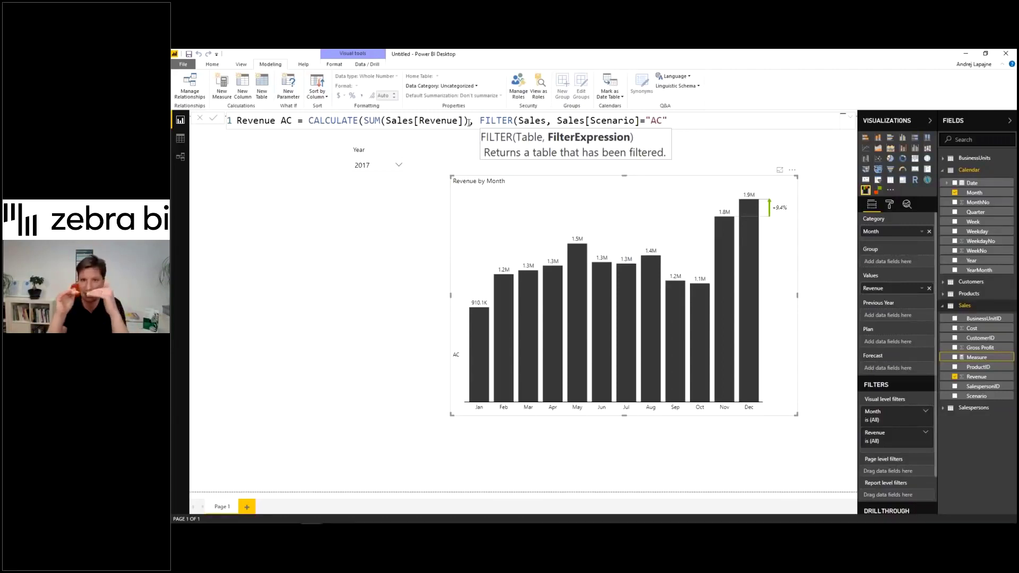
type(")")
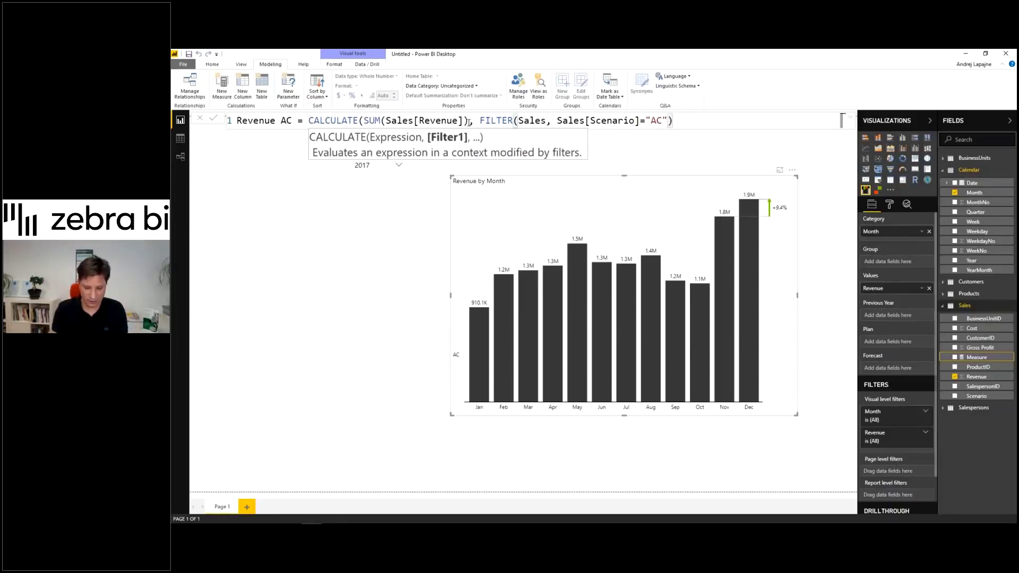
type(")")
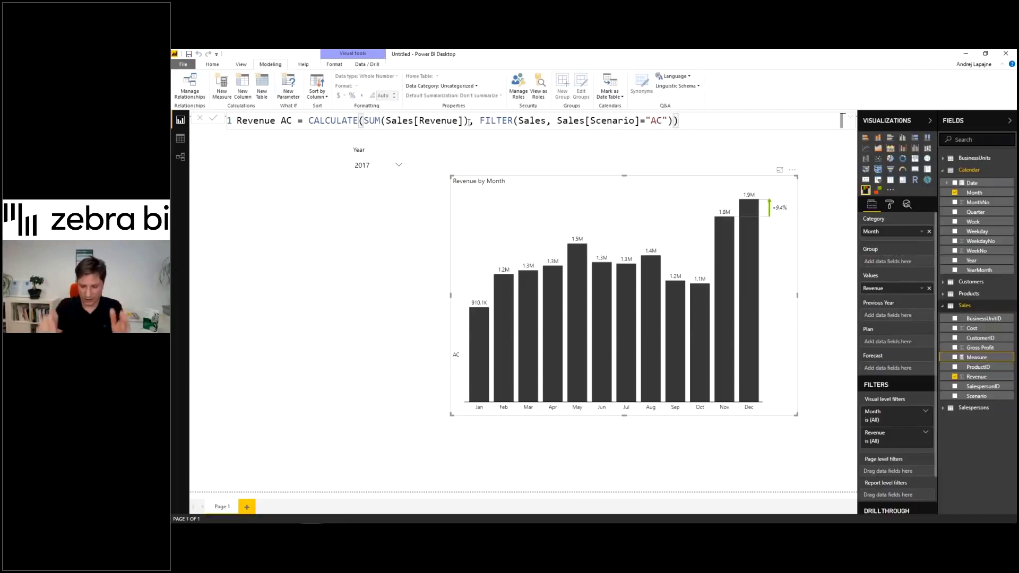
key("Return")
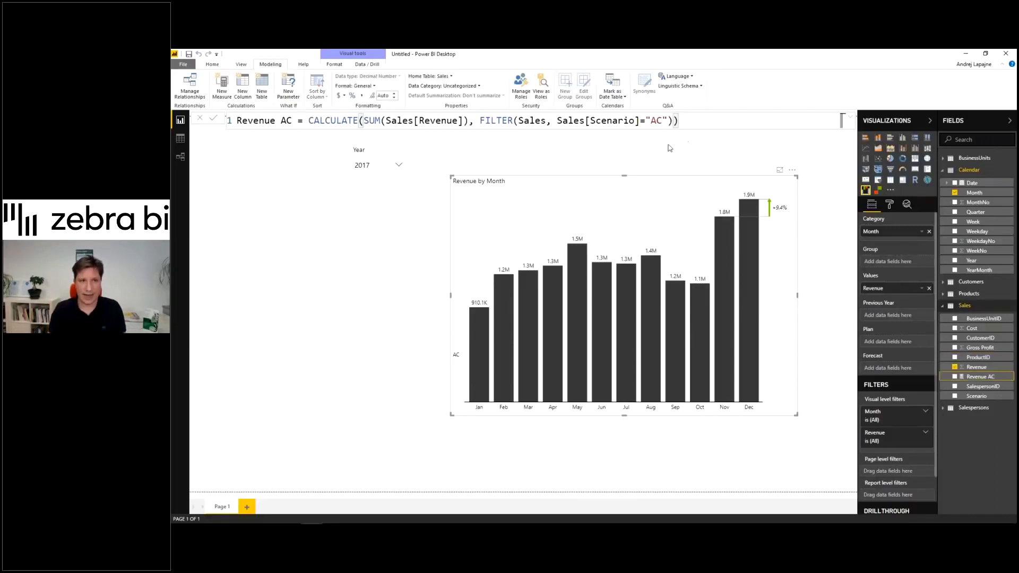
- Select the Revenue field, then the Revenue AC measure in the Sales table
left_click(979, 369)
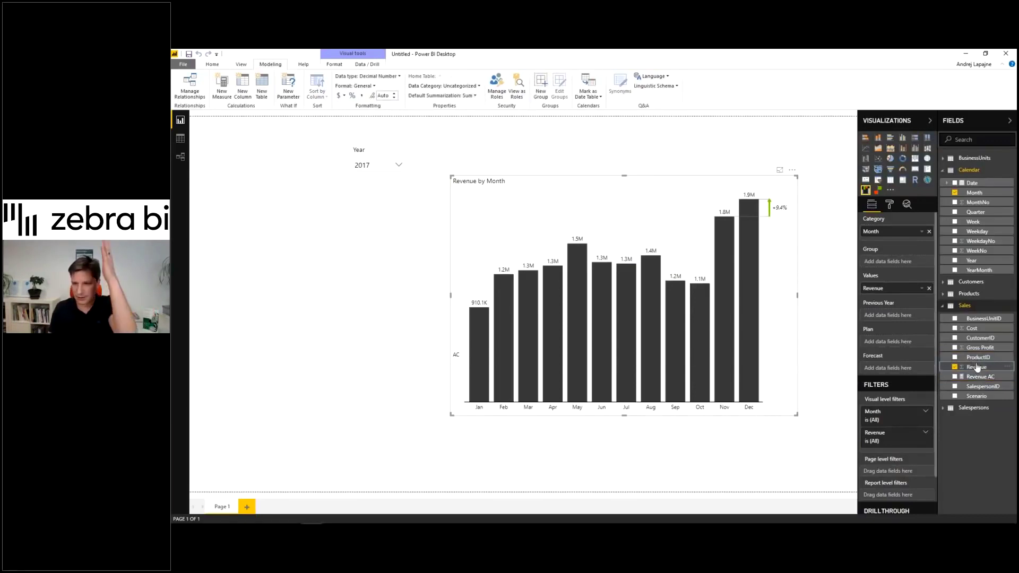
left_click(980, 377)
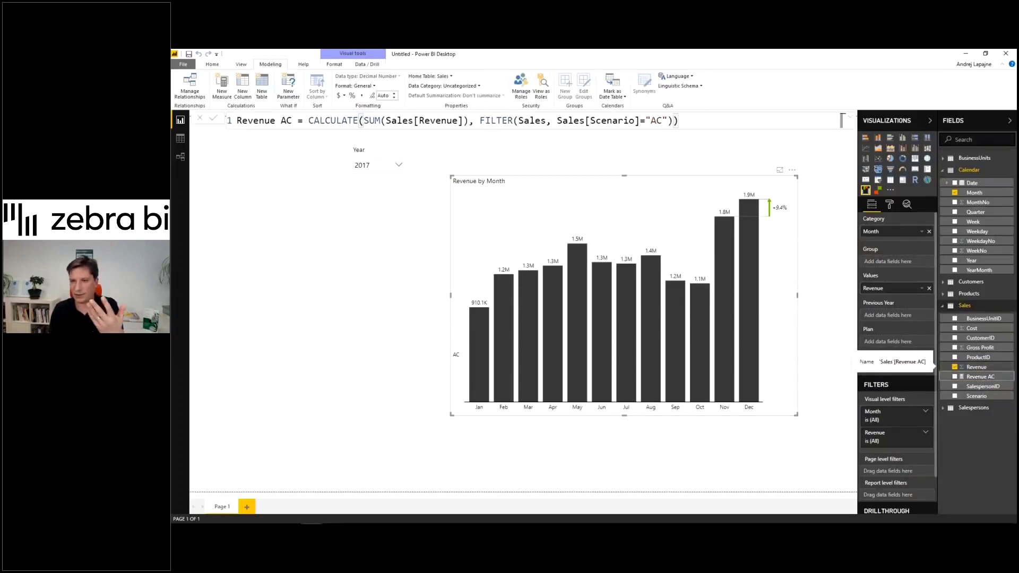
- Swap plain Revenue for the Revenue AC measure in the monthly chart's values
left_click(929, 289)
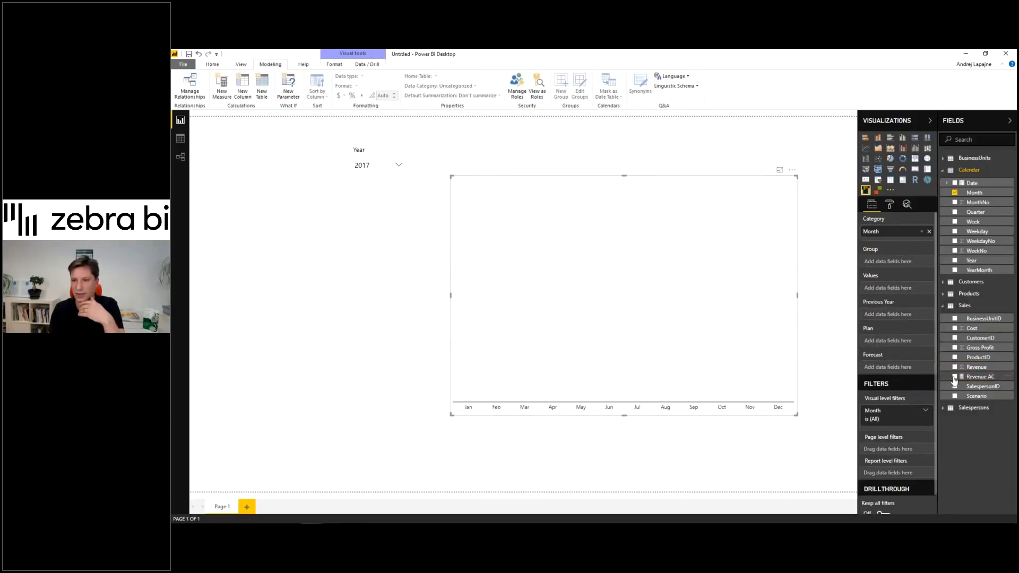
left_click(956, 377)
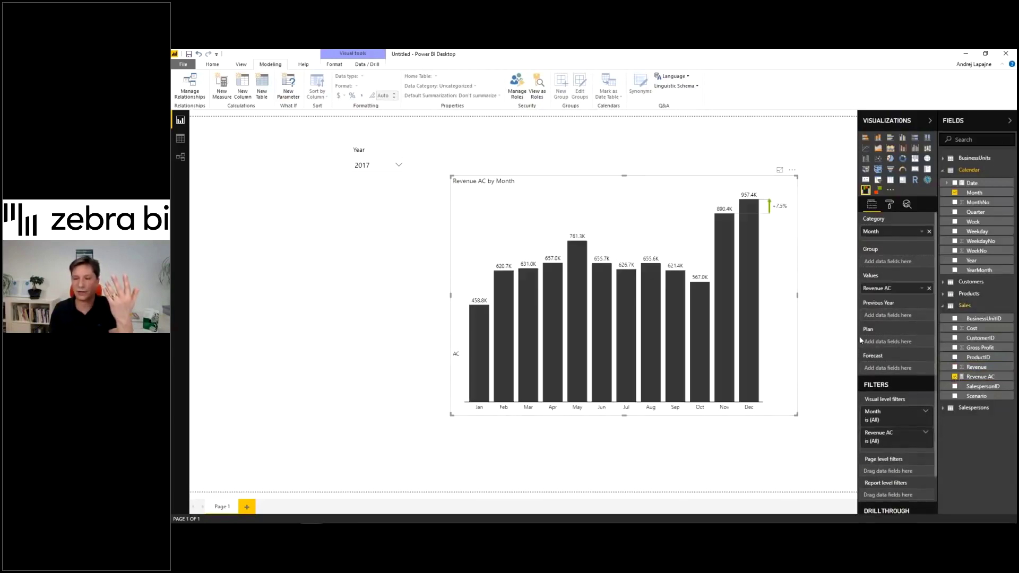
mouse_move(754, 265)
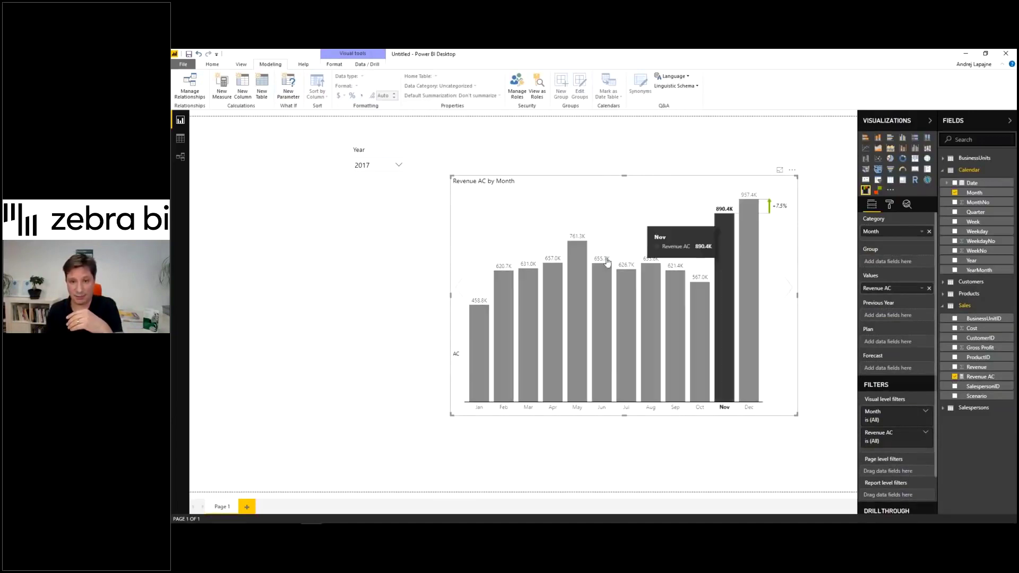
left_click(973, 380)
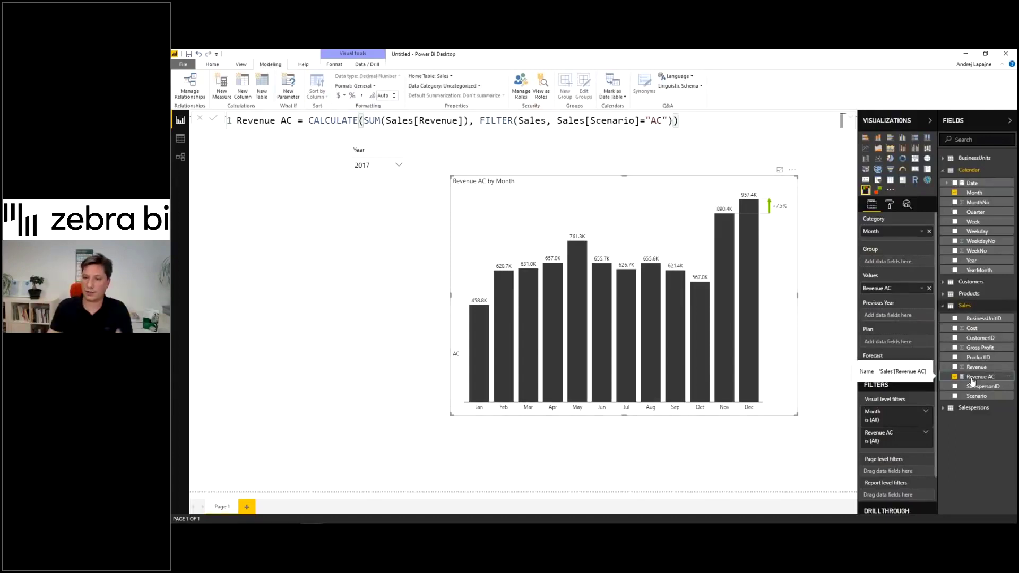
- Start a new Sales measure whose formula begins 'Revenue PY ='
right_click(973, 380)
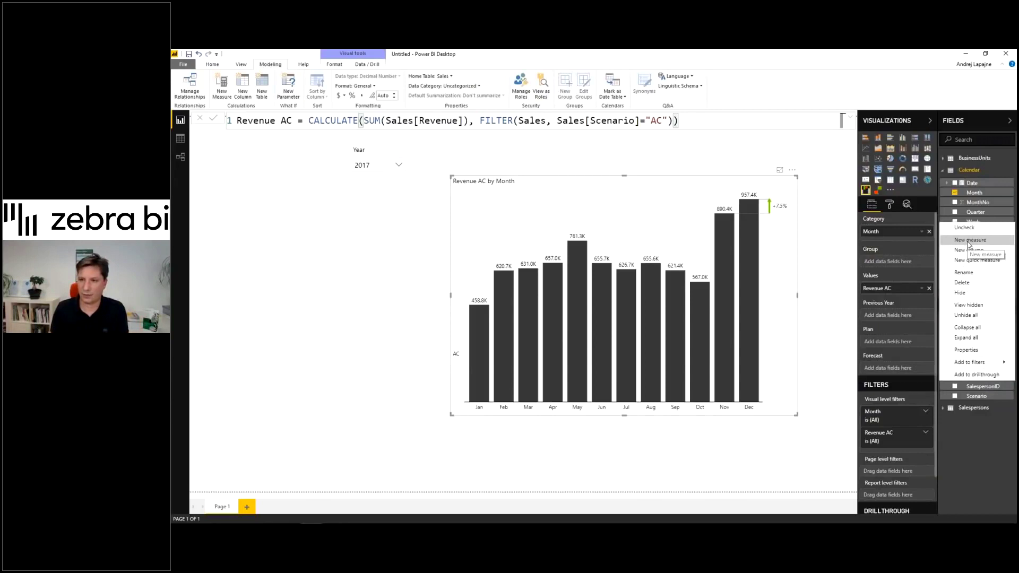
key("Escape")
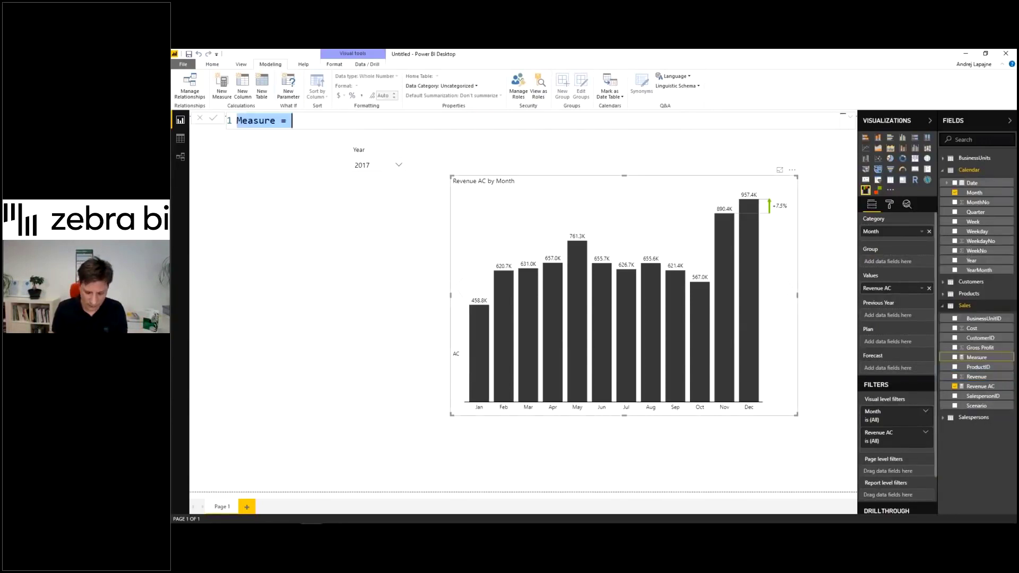
type("R")
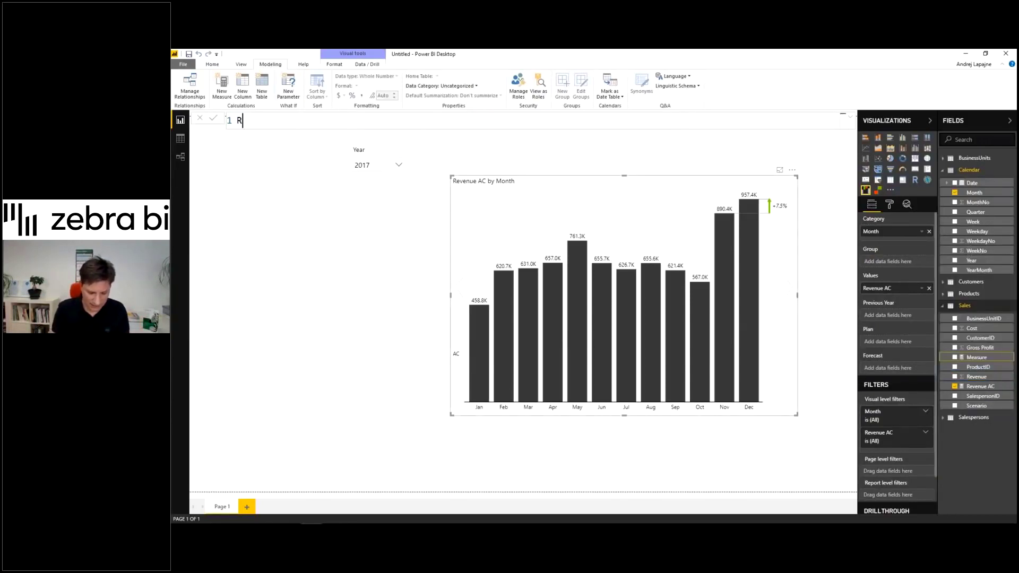
type("eve")
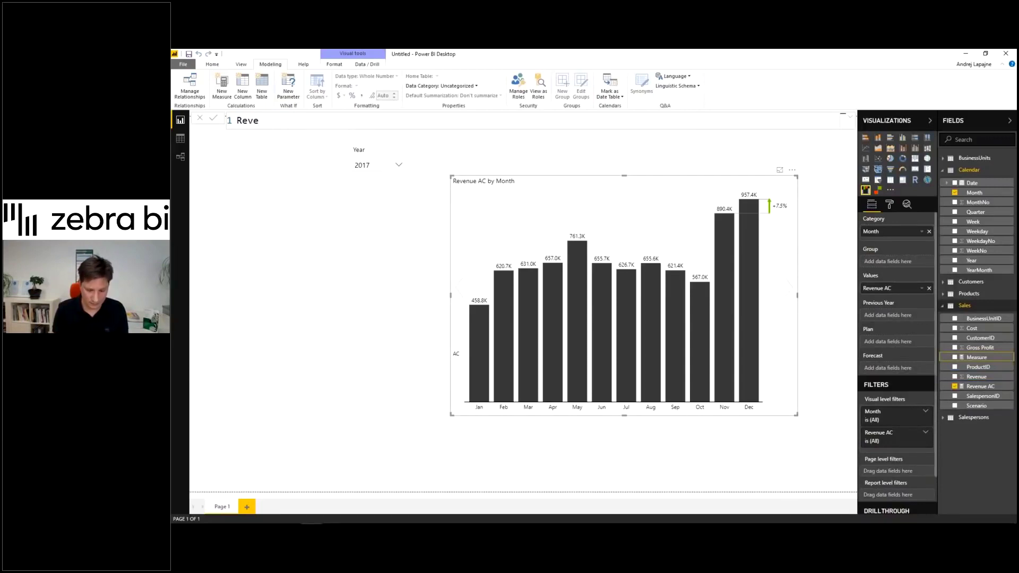
type("nue PY")
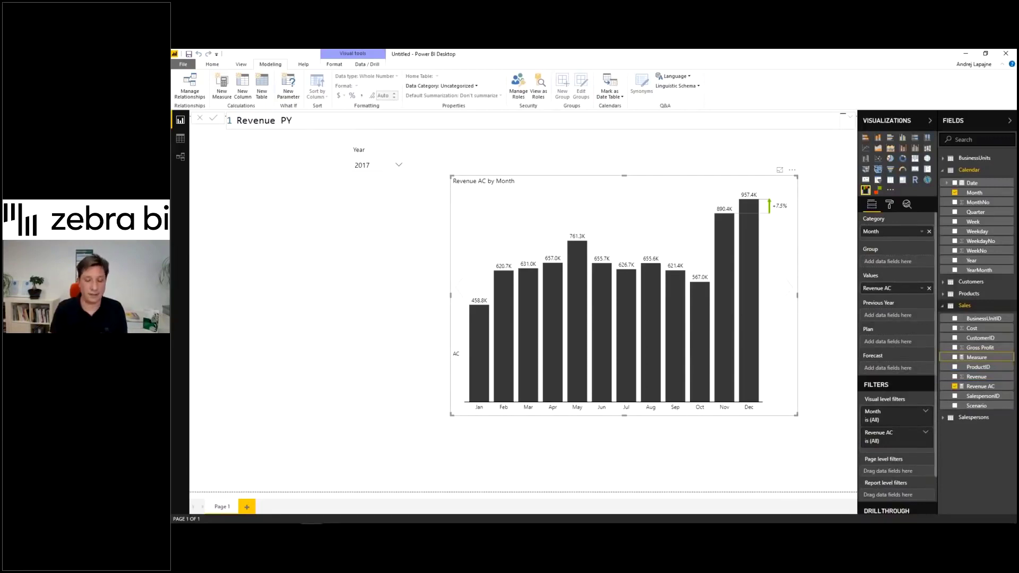
type(" =")
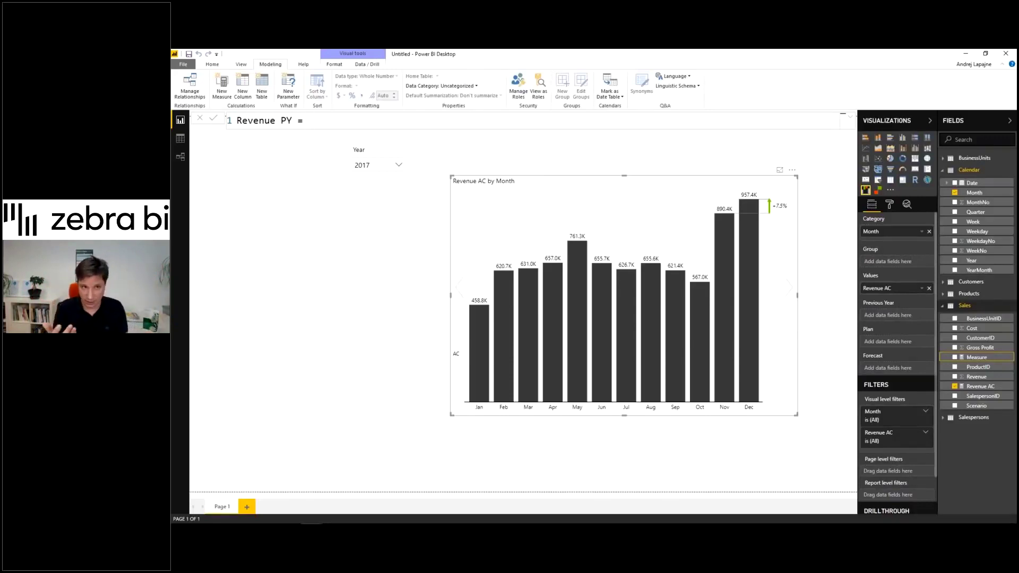
- Extend Revenue PY to CALCULATE([Revenue AC], DATEADD( and begin the date argument
type("CA")
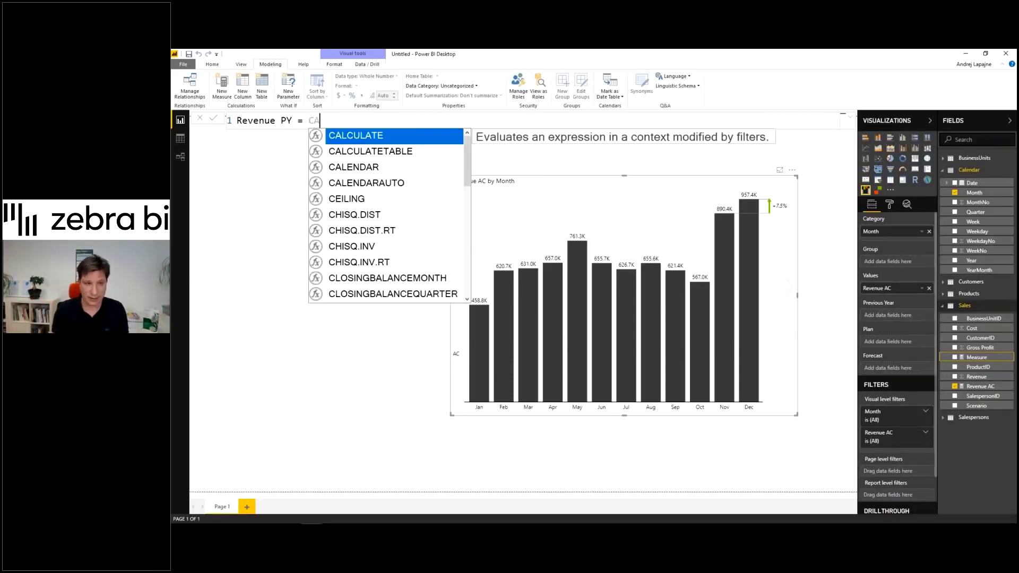
key("Tab")
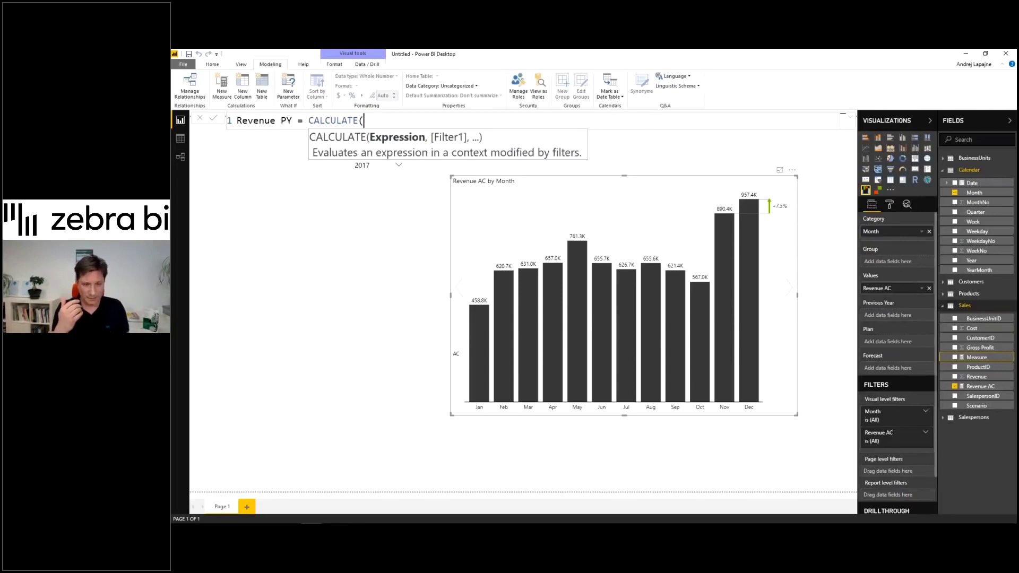
type("revenu")
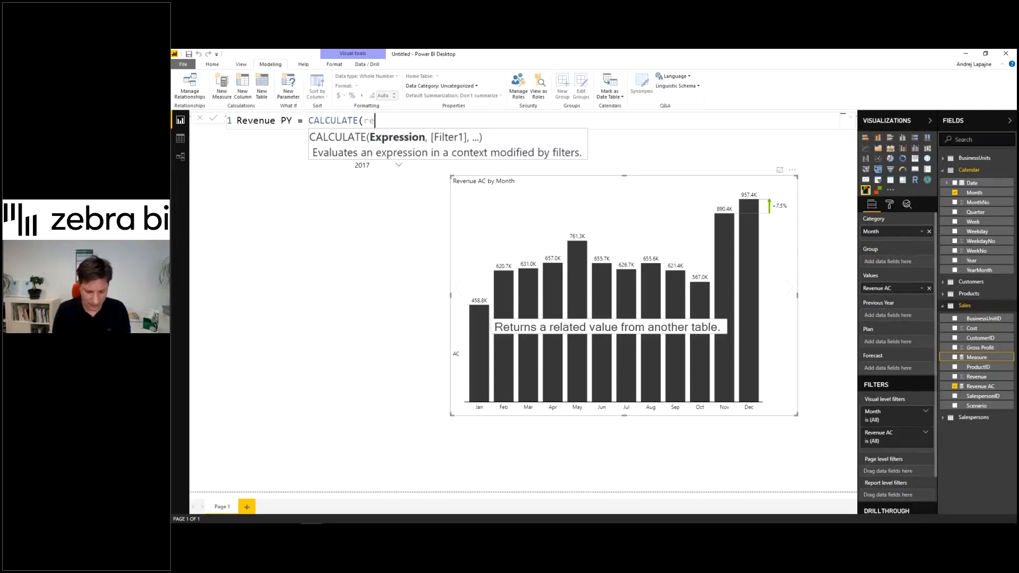
key("Tab")
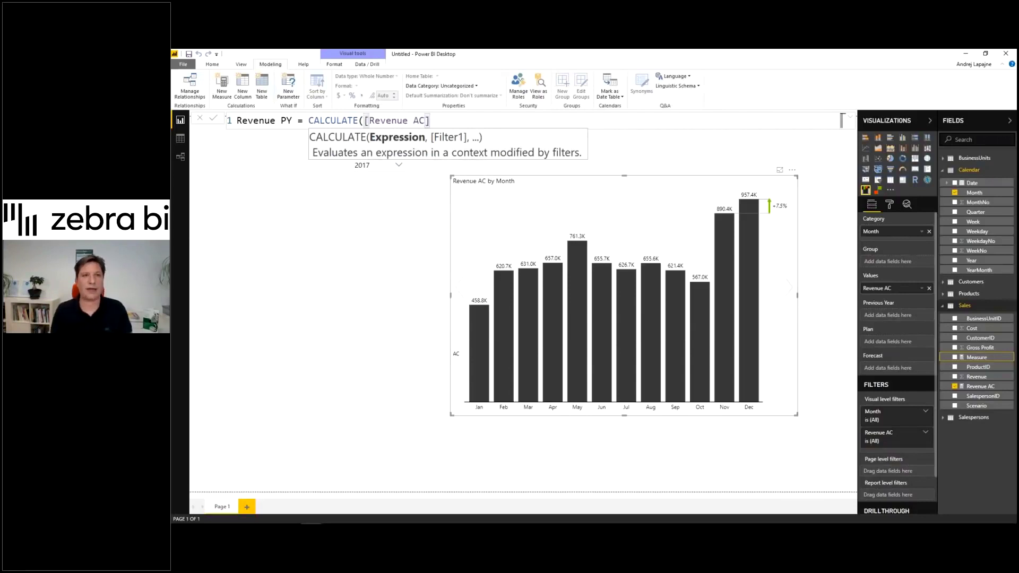
type(",")
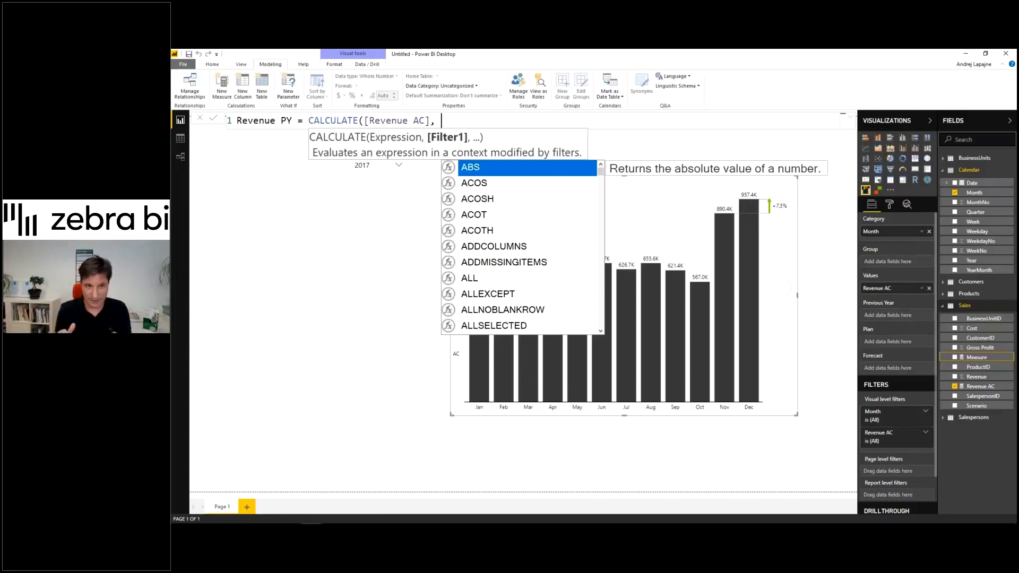
type("DA")
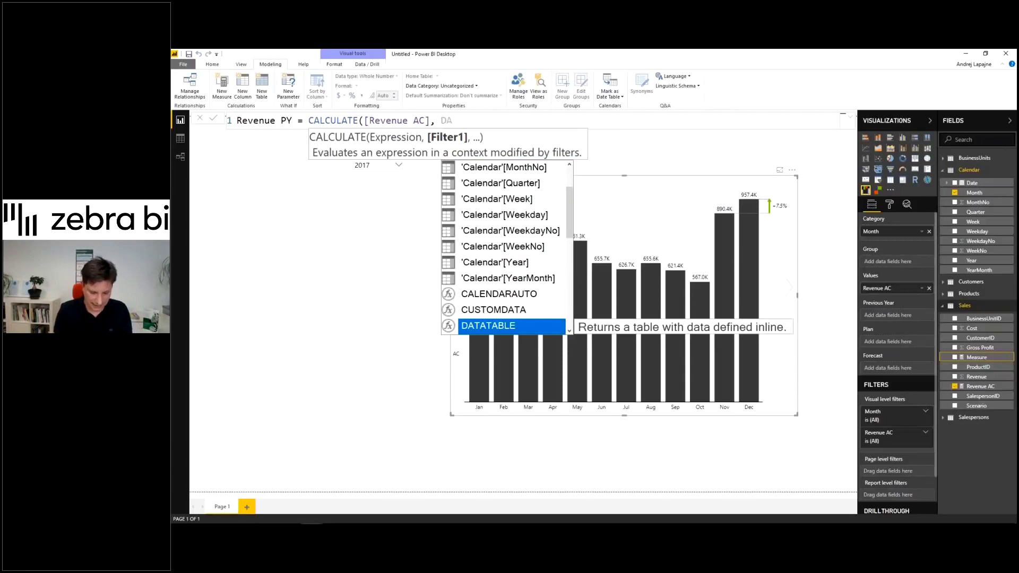
type("TEADD(")
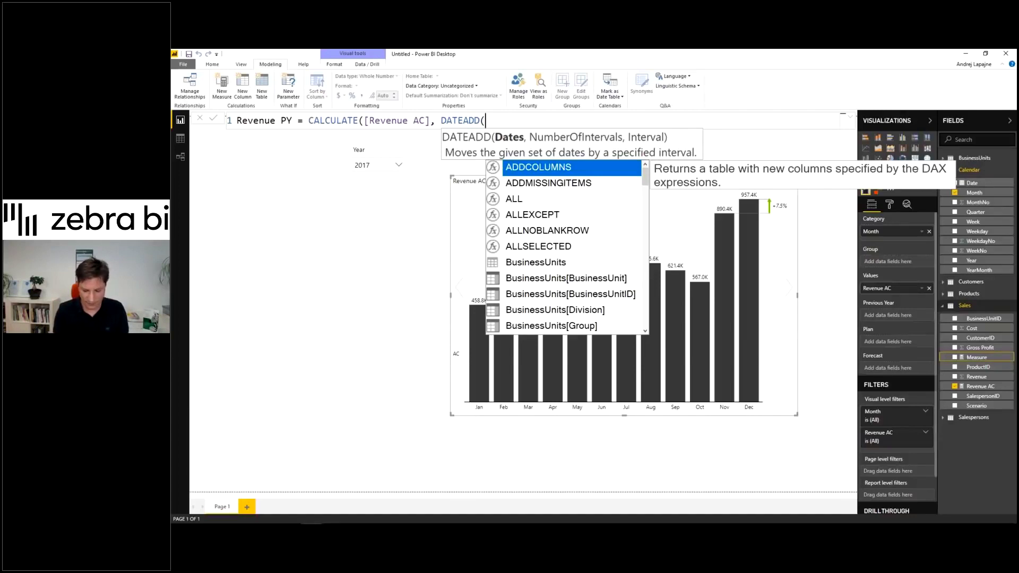
type("date")
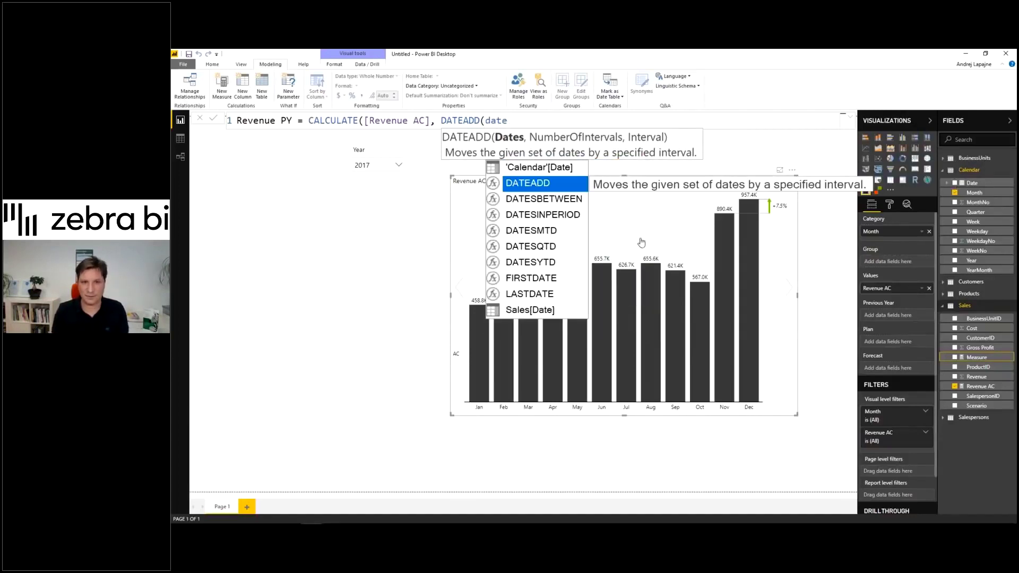
- Complete DATEADD('Calendar'[Date], -1, YEAR), close both parentheses and commit Revenue PY
key("Up")
key("Tab")
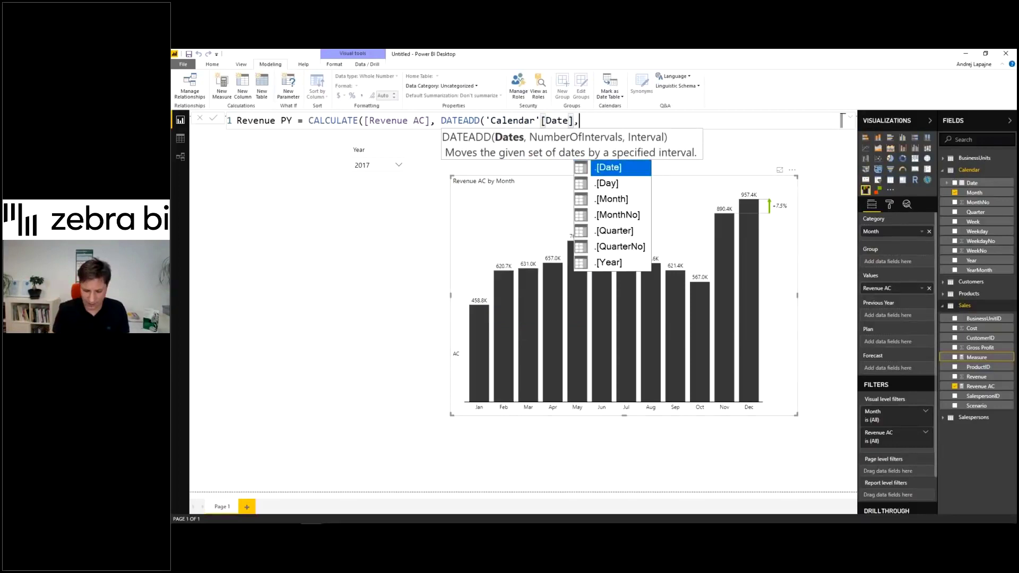
type(",")
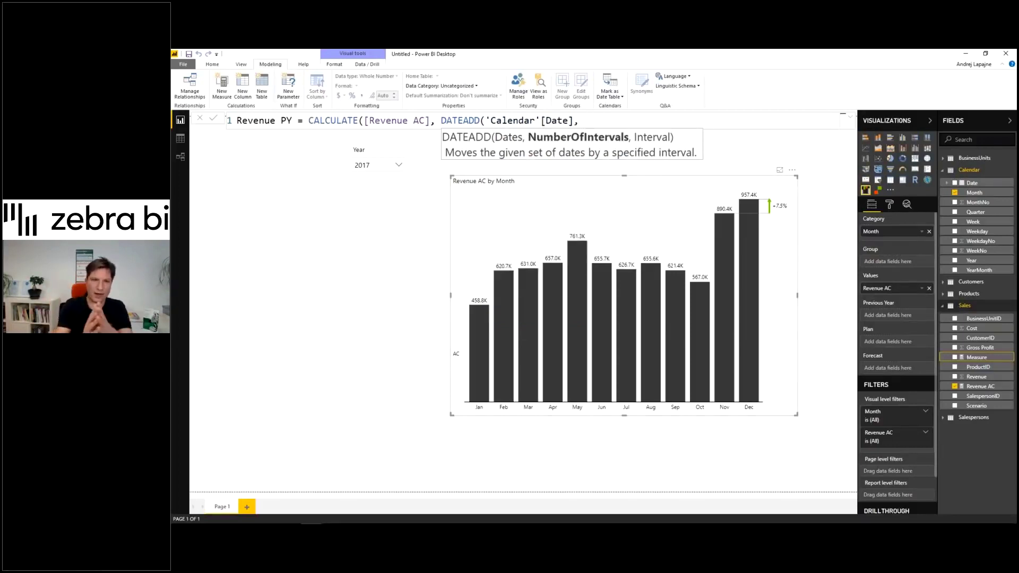
type(" -1")
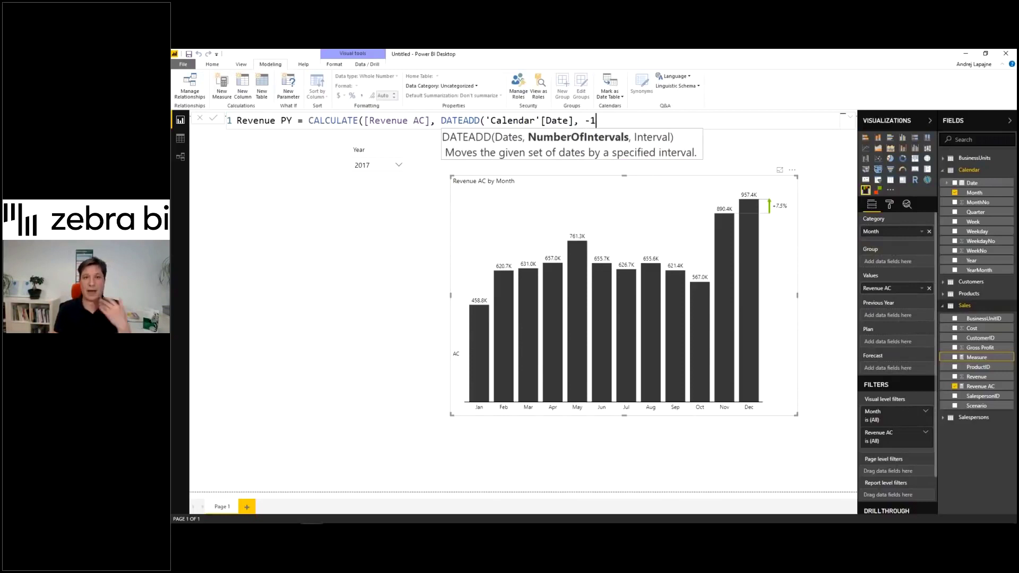
type(",")
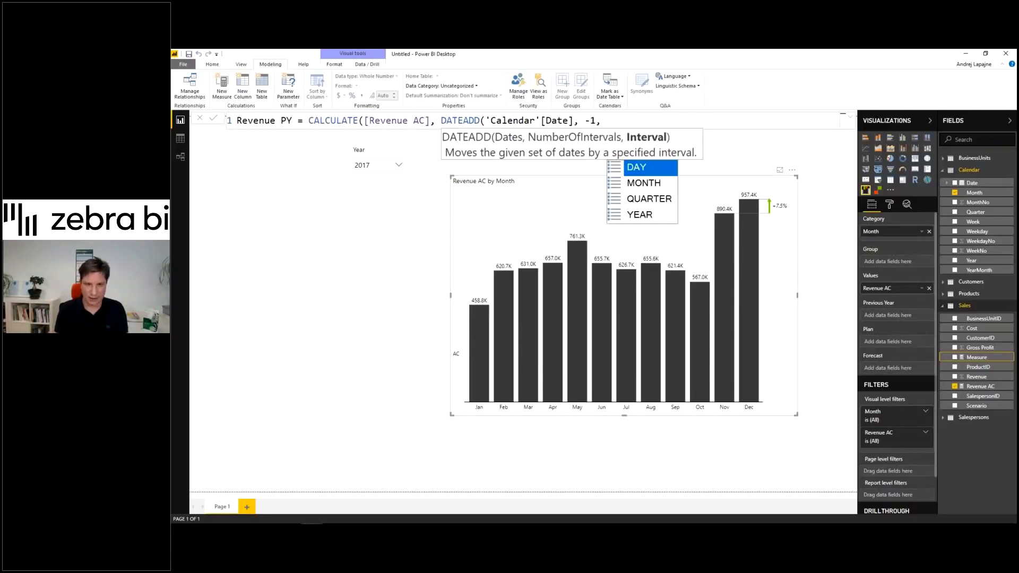
key("Down")
key("Down")
key("Down")
key("Tab")
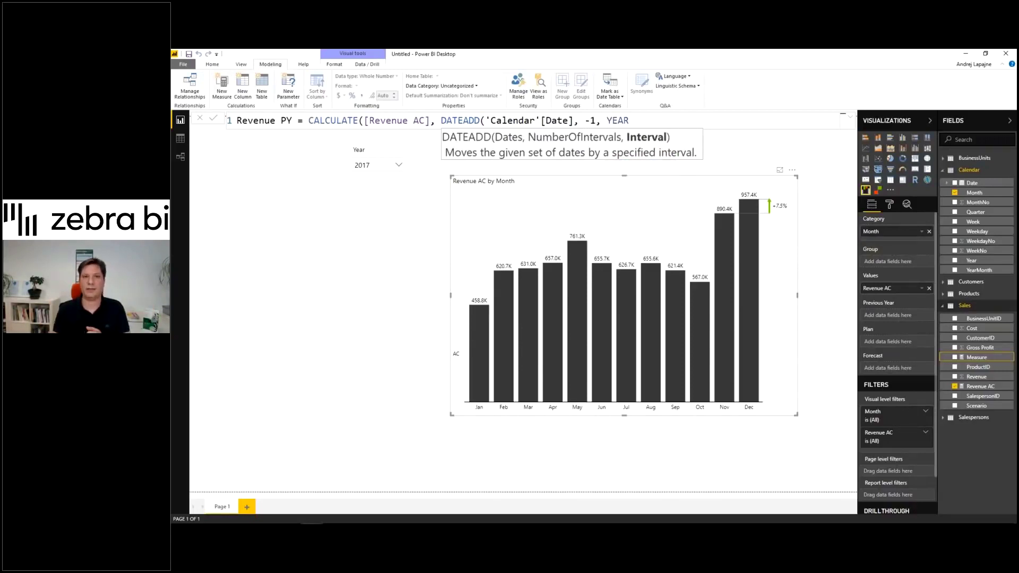
type(")")
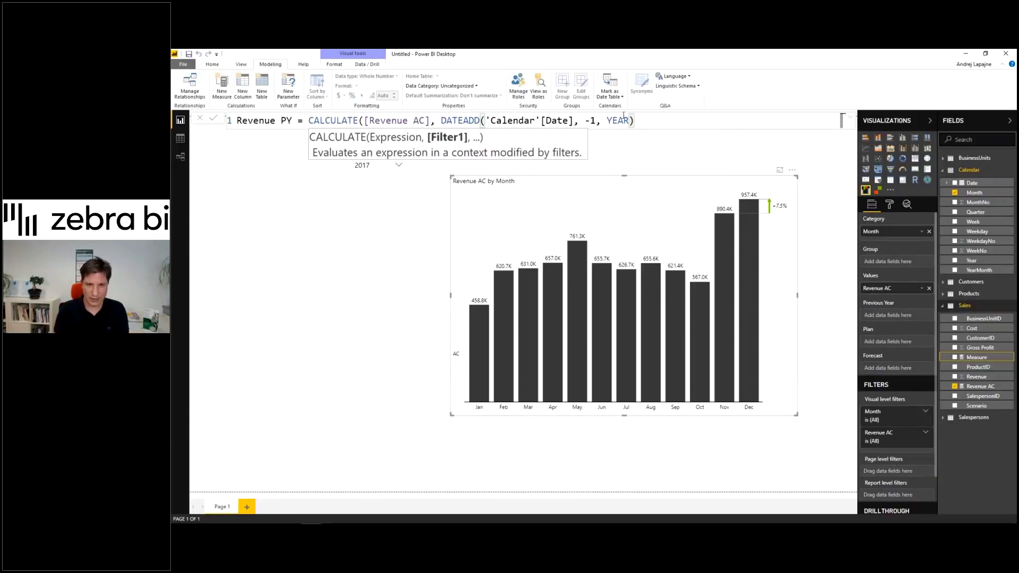
type(")")
key("Return")
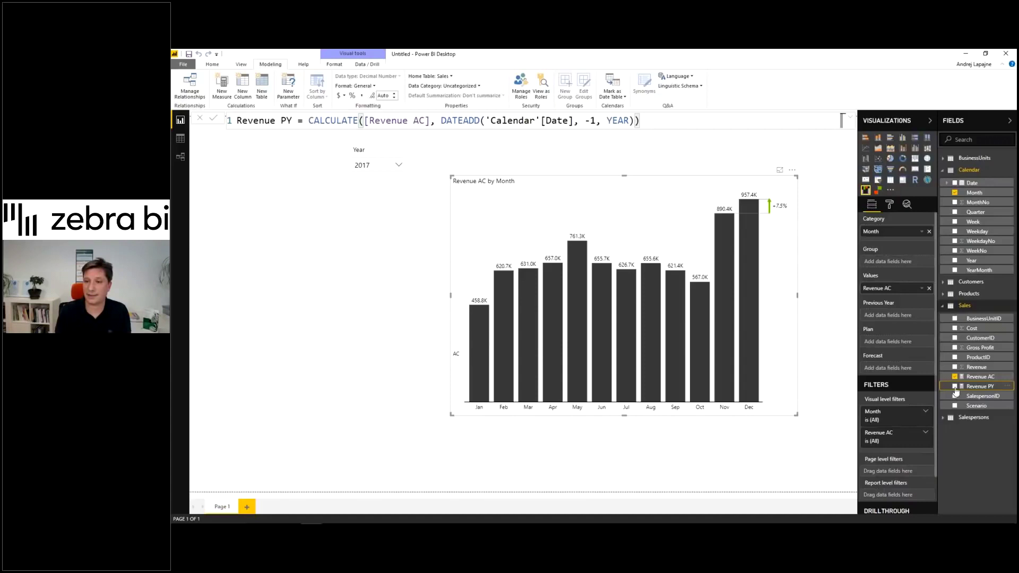
- Check Revenue PY so the chart compares monthly Revenue AC against previous year
left_click(956, 387)
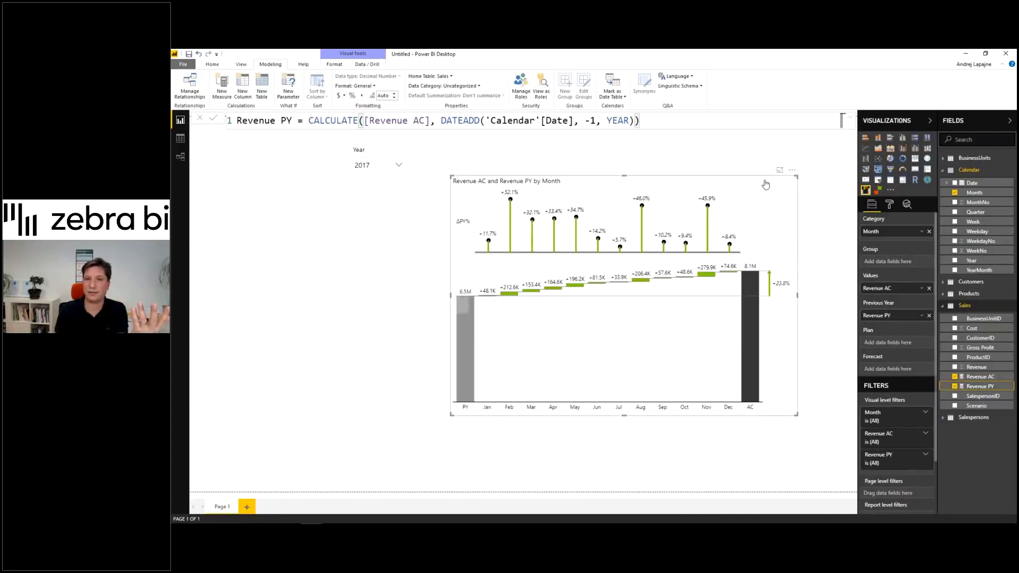